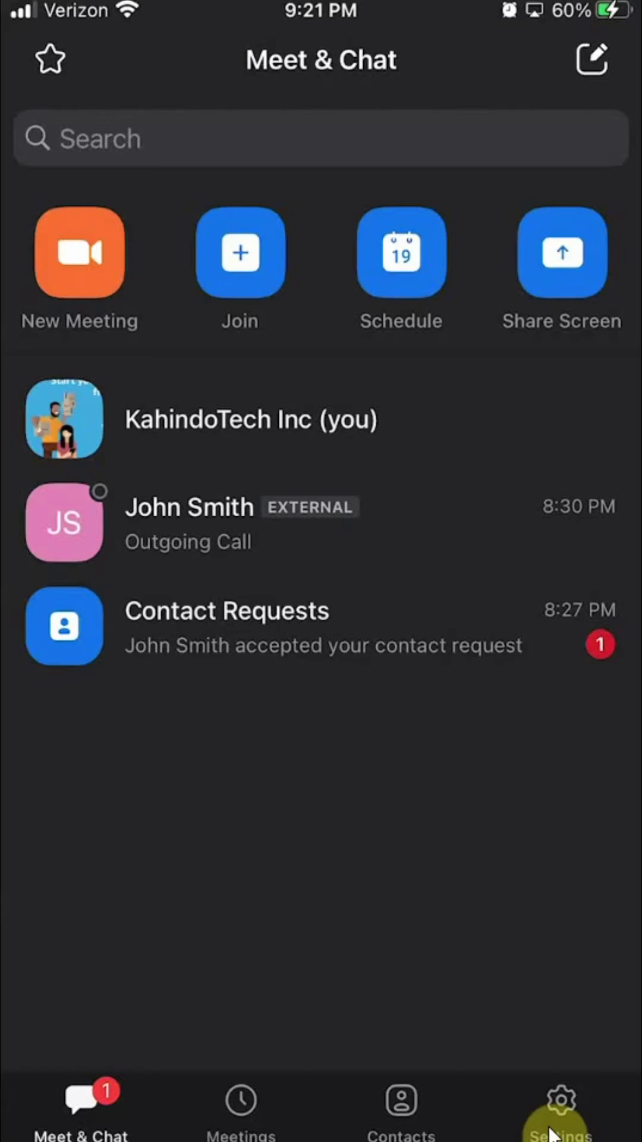
Open your account's My Profile page from Settings and begin changing the profile photo.
{"action": "left_click", "coordinate": [552, 1122]}
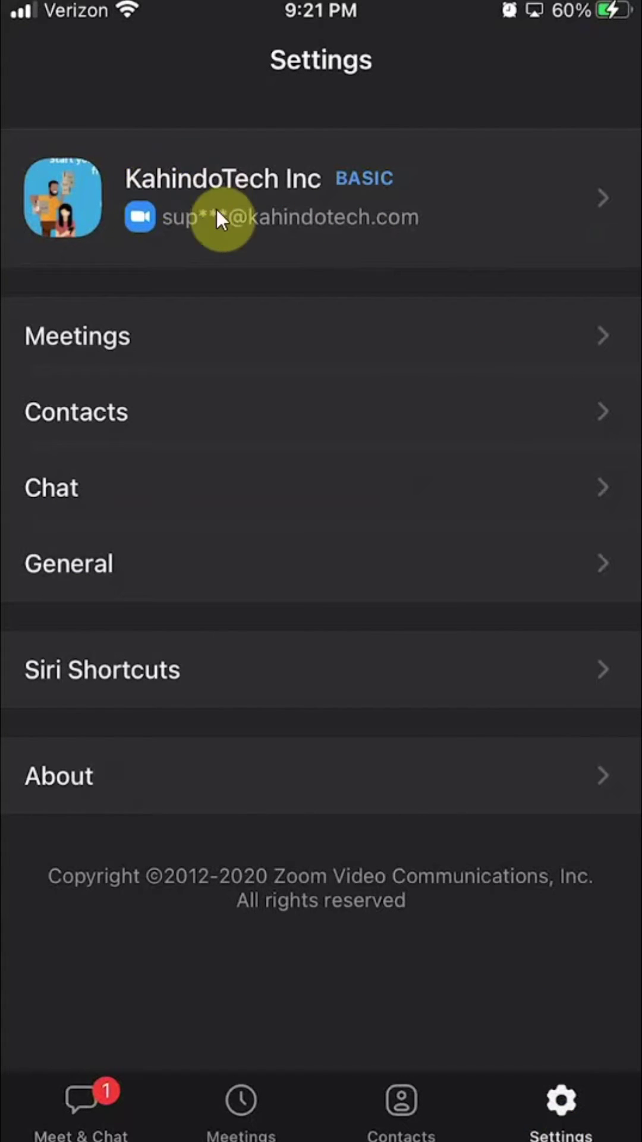
{"action": "left_click", "coordinate": [276, 230]}
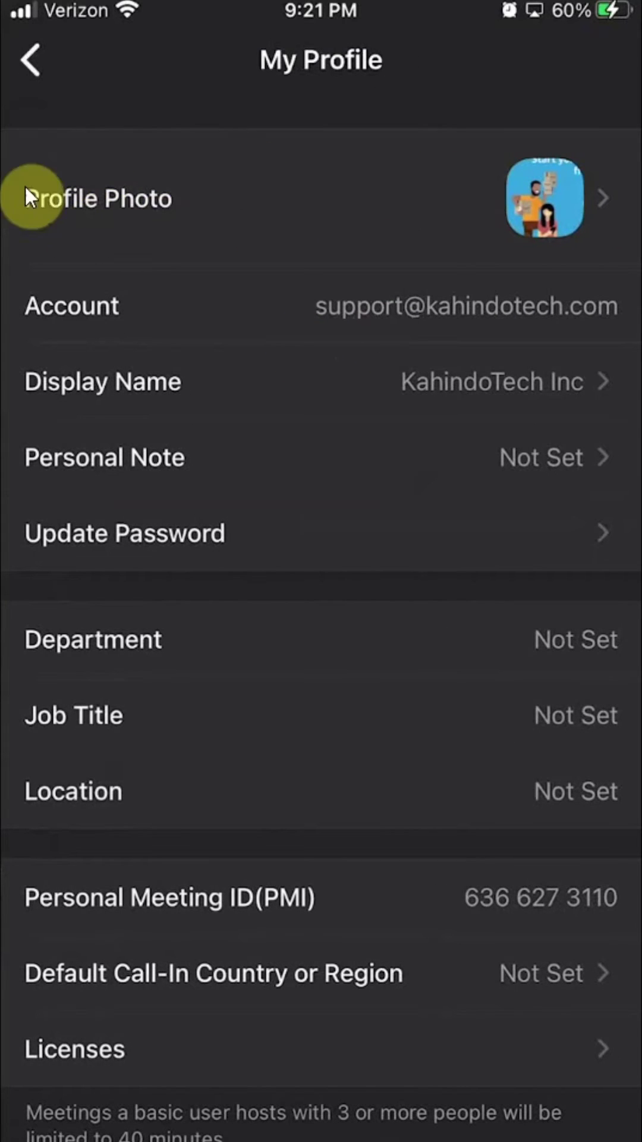
{"action": "left_click", "coordinate": [225, 206]}
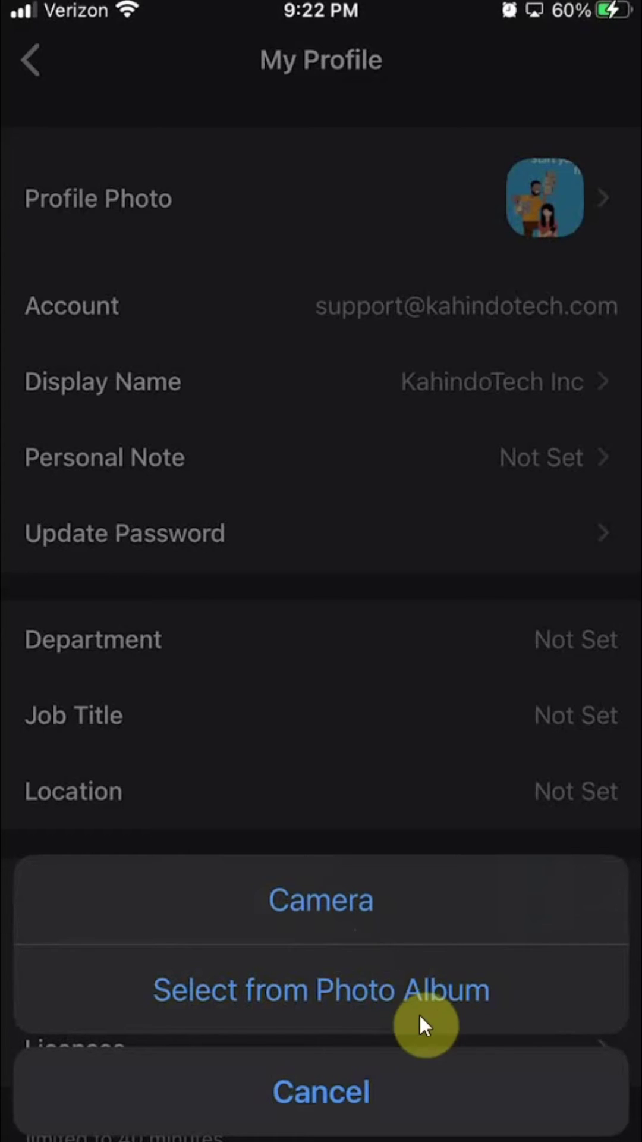
Choose Select from Photo Album and pick the replacement profile picture.
{"action": "left_click", "coordinate": [375, 1012]}
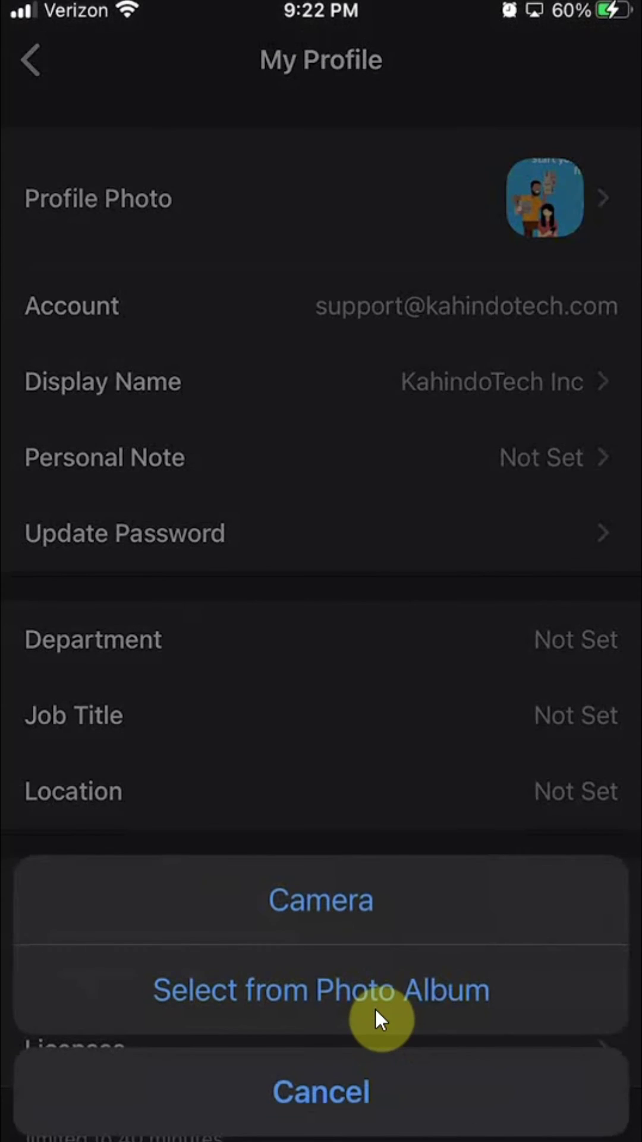
{"action": "left_click", "coordinate": [376, 1008]}
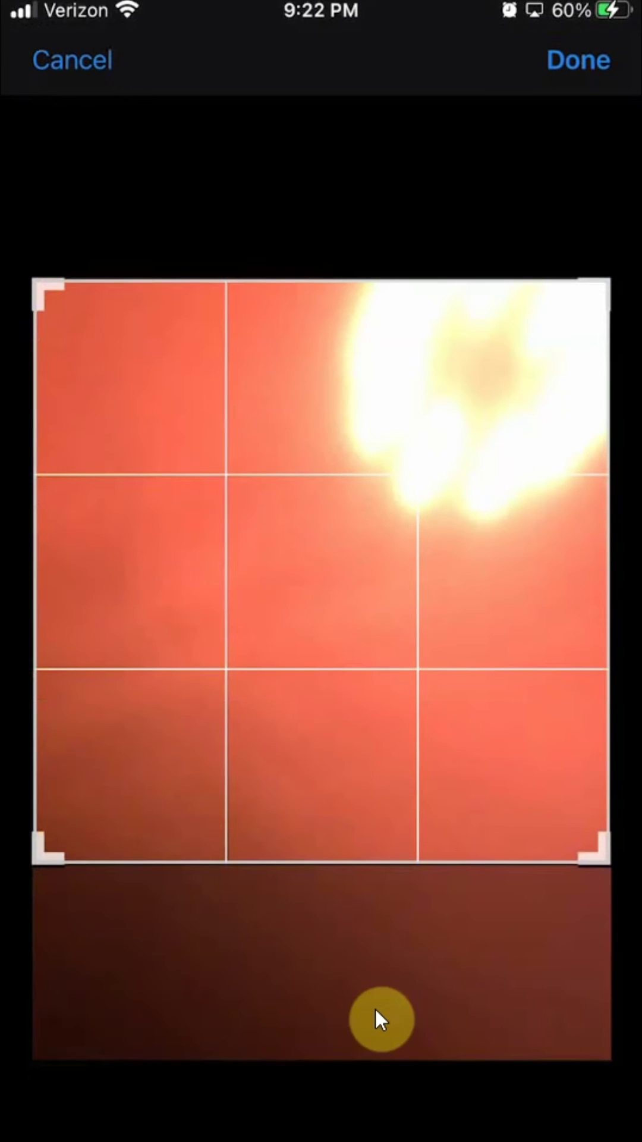
{"action": "scroll", "coordinate": [375, 1008], "scroll_direction": "down", "scroll_amount": 2}
{"action": "scroll", "coordinate": [375, 1008], "scroll_direction": "down", "scroll_amount": 2}
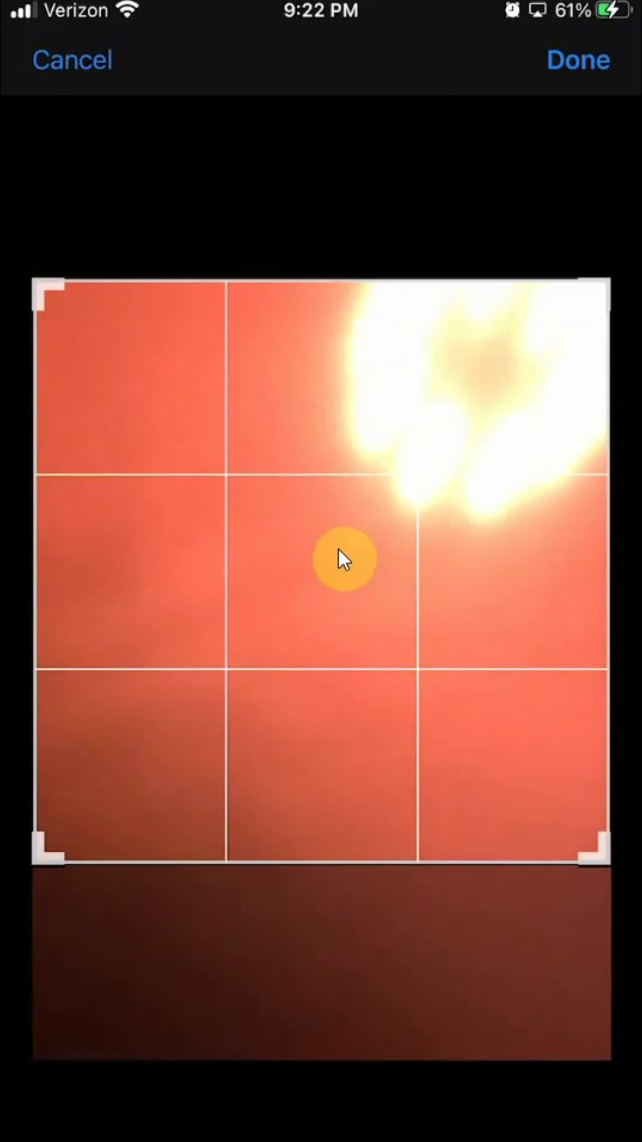
Accept the orange album picture as framed in the square crop editor.
{"action": "left_click", "coordinate": [581, 76]}
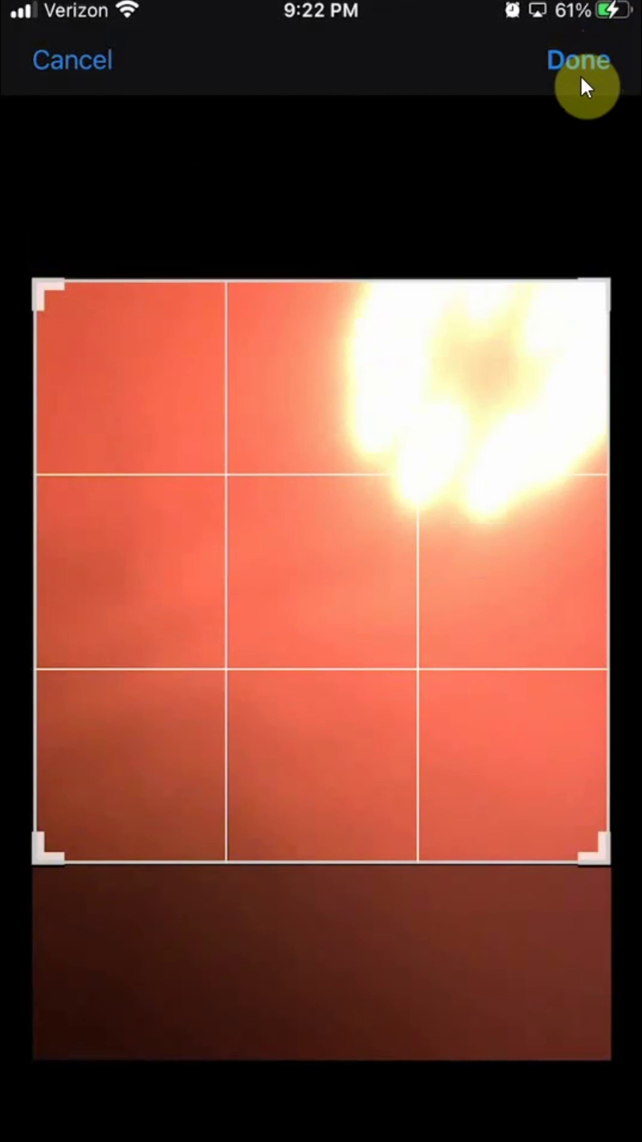
Confirm the orange crop with Done so it uploads as the profile photo.
{"action": "left_click", "coordinate": [580, 76]}
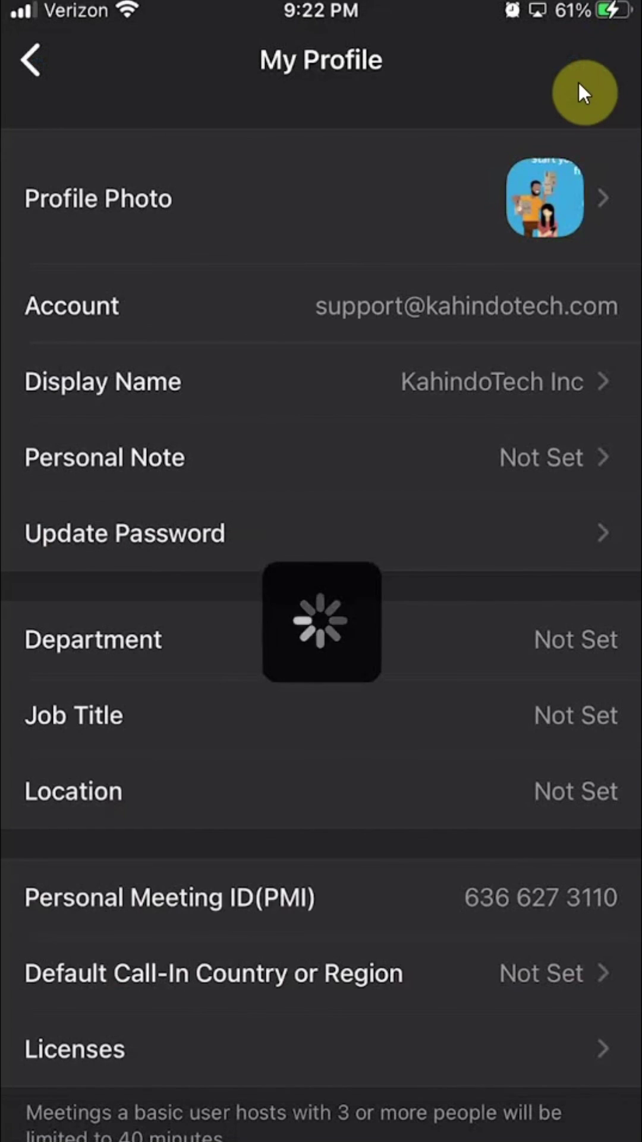